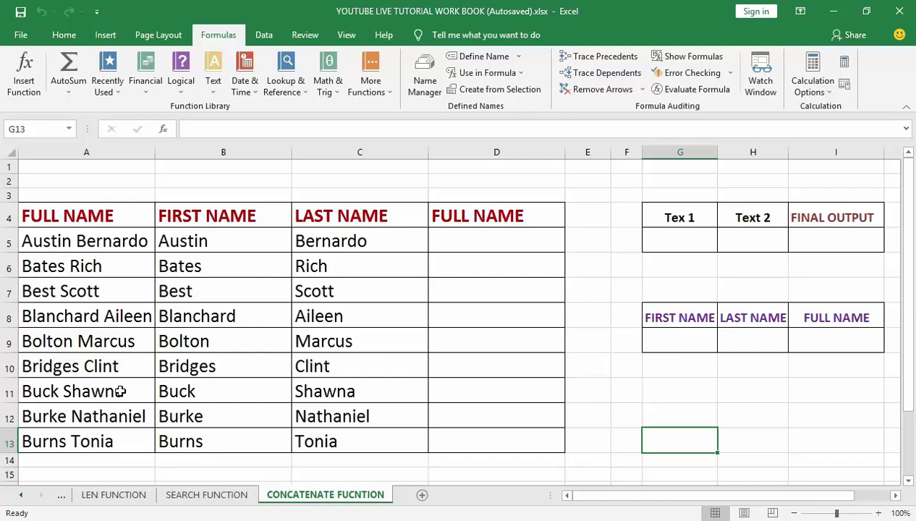
Glance at the SEARCH FUNCTION sheet, then return to the CONCATENATE FUCNTION sheet.
click(217, 497)
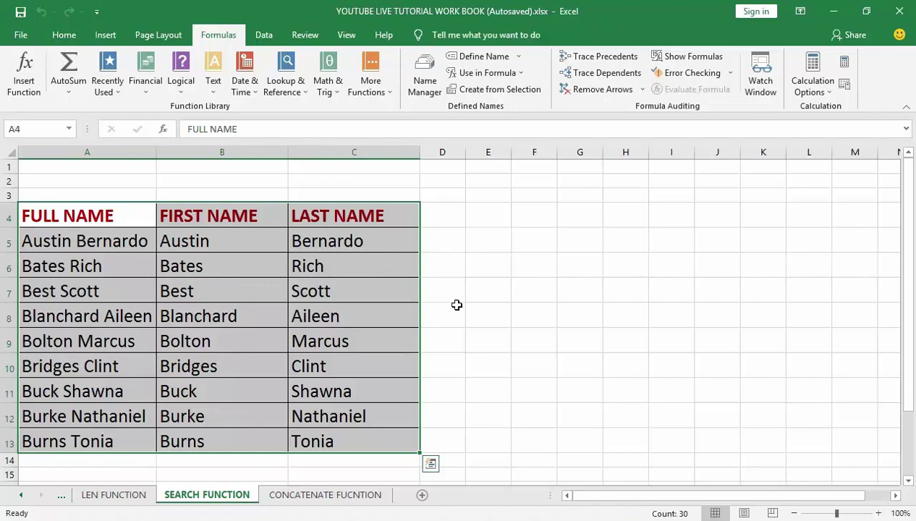
click(335, 495)
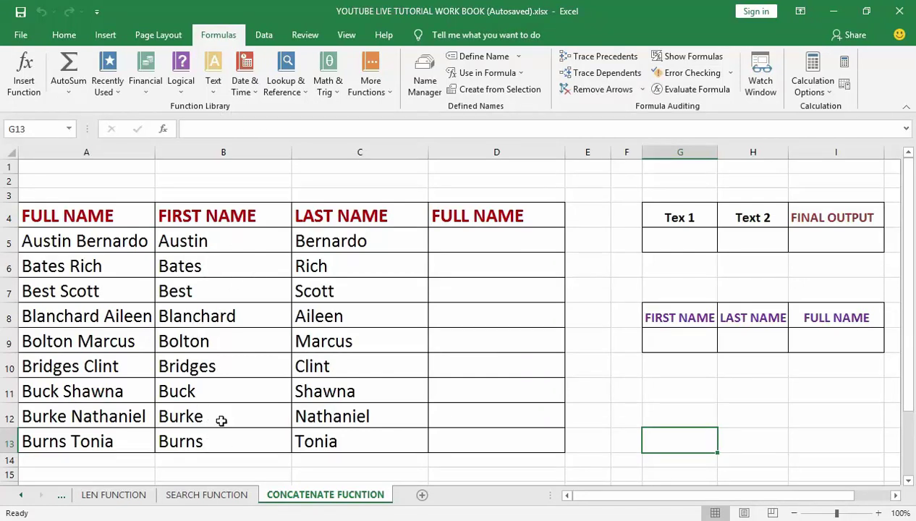
click(205, 497)
click(303, 498)
Insert a CONCATENATE function into cell D5 from the Formulas Text function list.
click(483, 243)
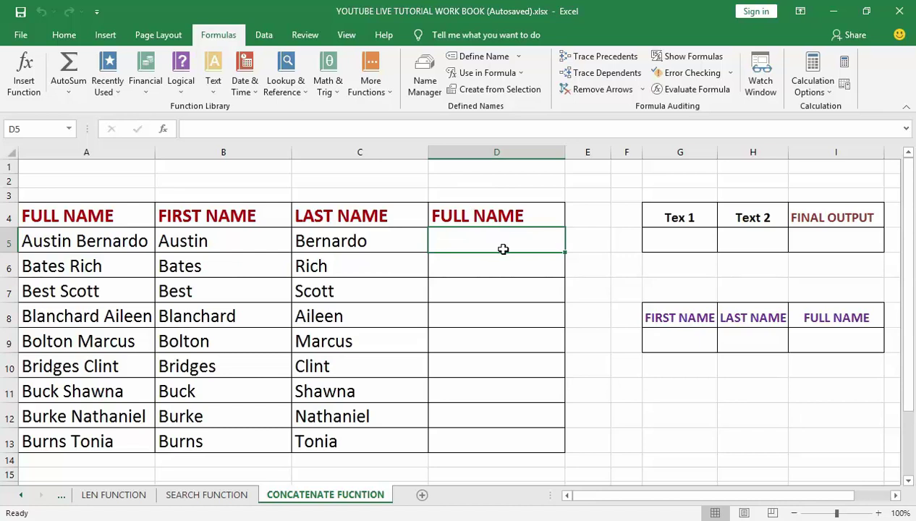
scroll(225, 36, up, 1)
click(226, 36)
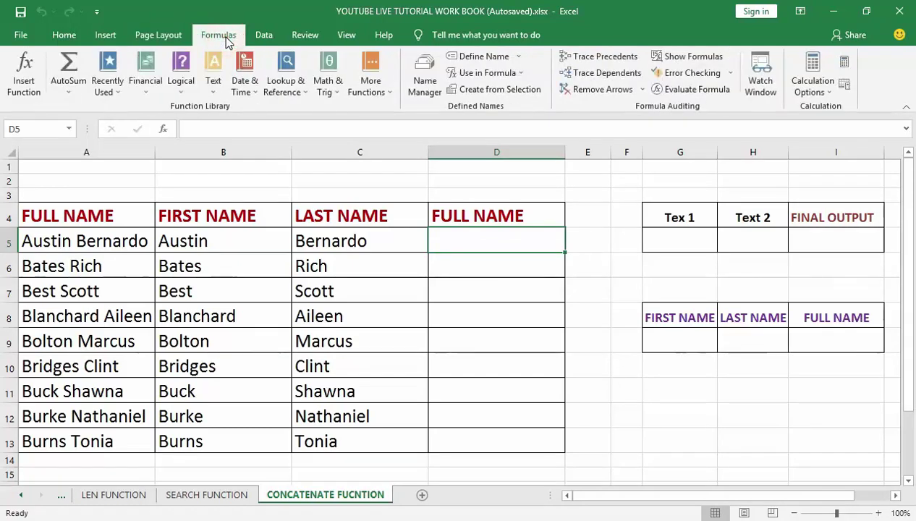
click(212, 82)
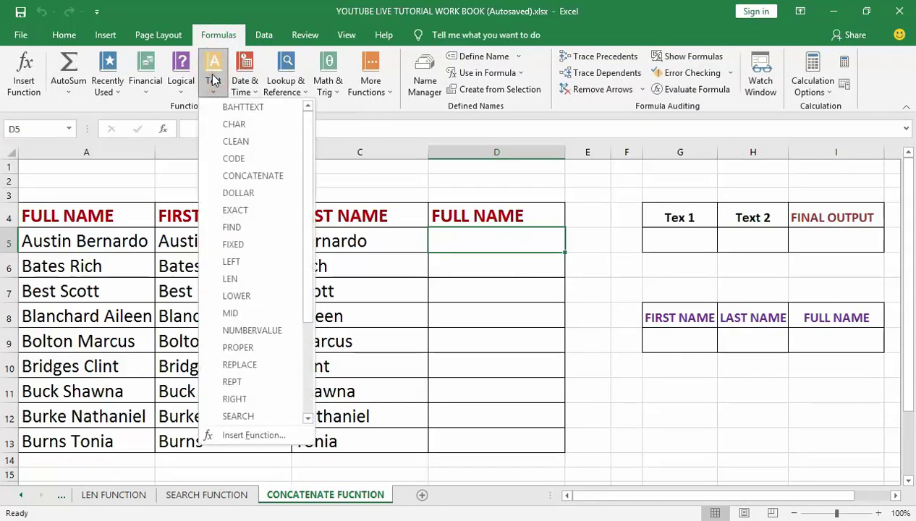
click(251, 177)
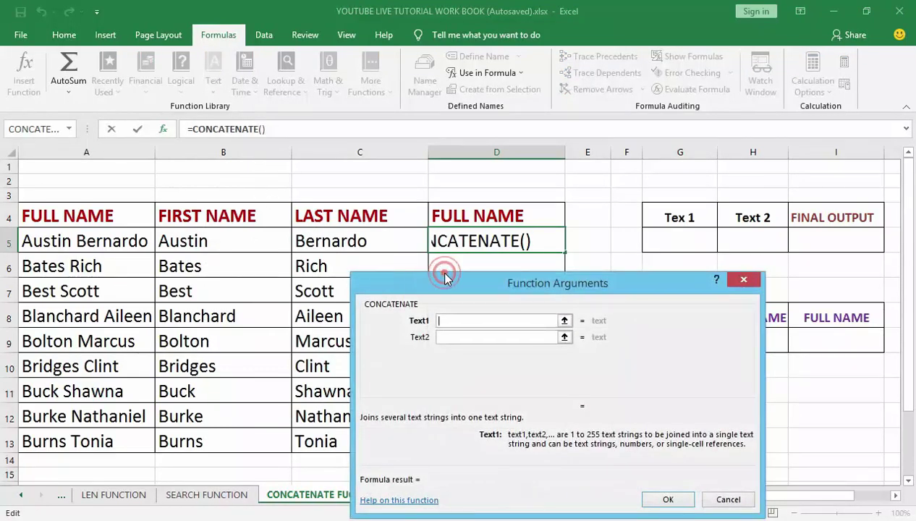
Set the CONCATENATE Text1 argument to B5, the first name Austin.
drag(445, 275, 445, 273)
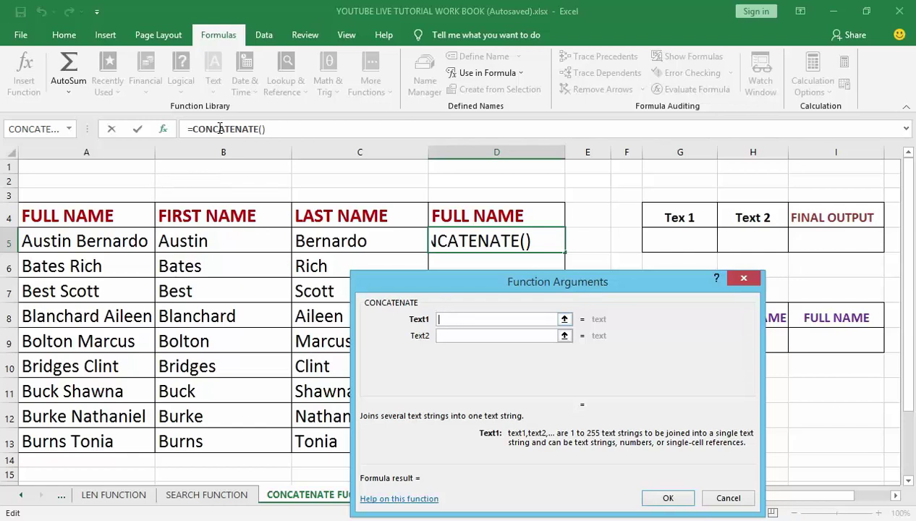
click(210, 244)
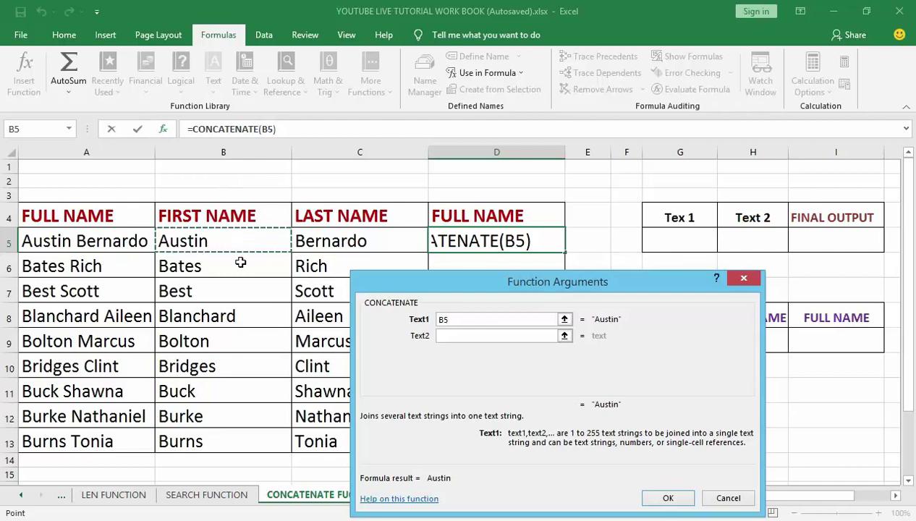
Add a space and C5 as further arguments, completing =CONCATENATE(B5," ",C5) in D5.
click(454, 337)
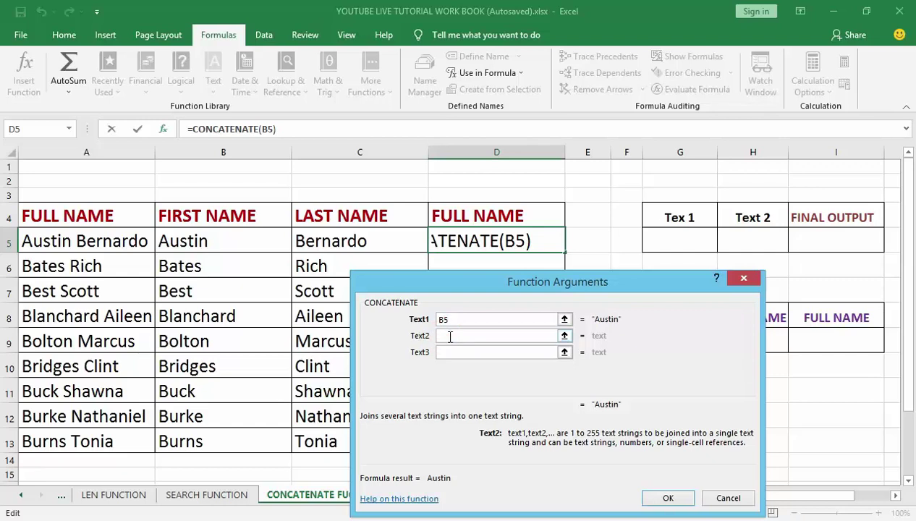
text(" )
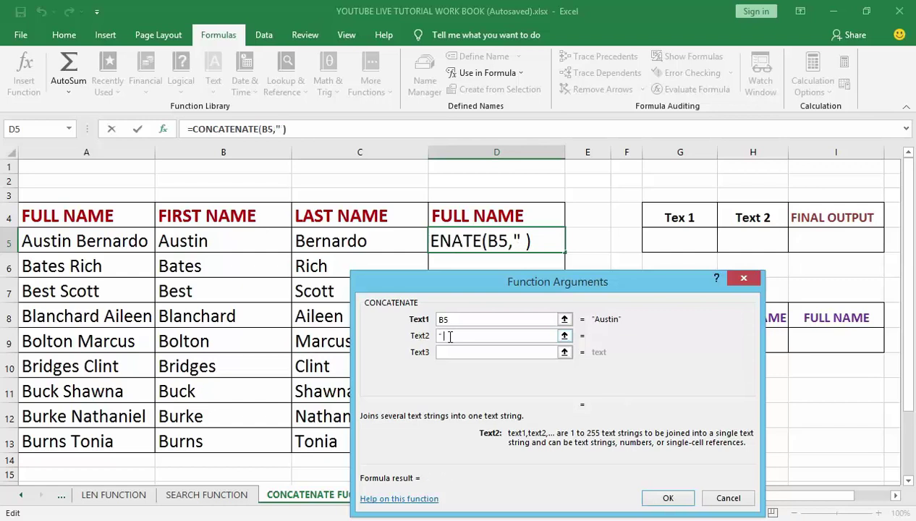
text(")
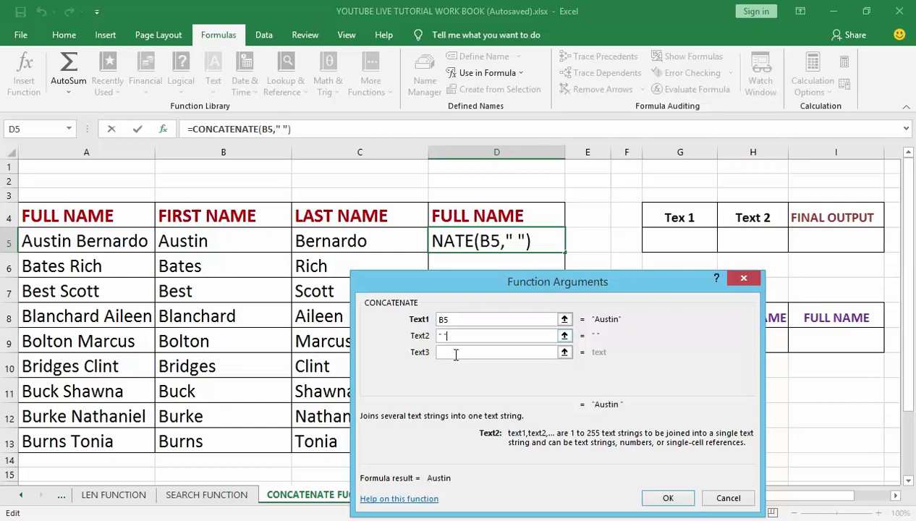
click(460, 353)
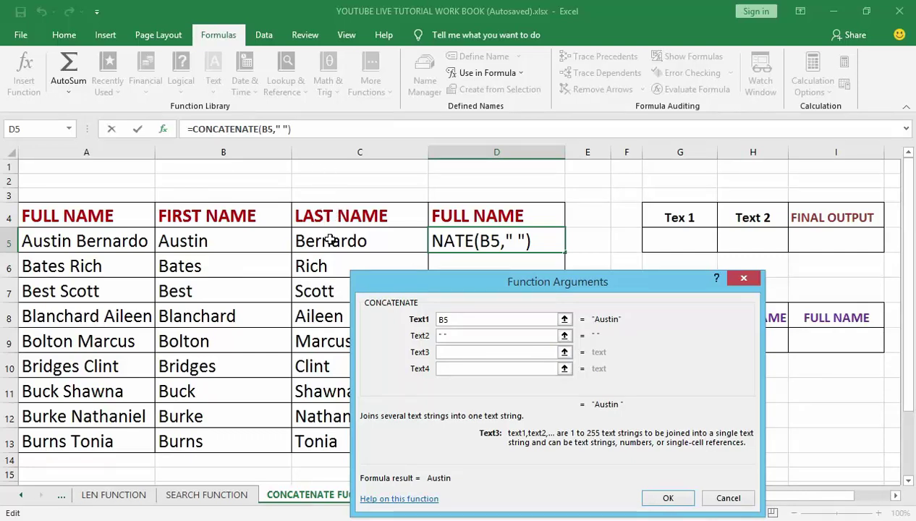
click(330, 241)
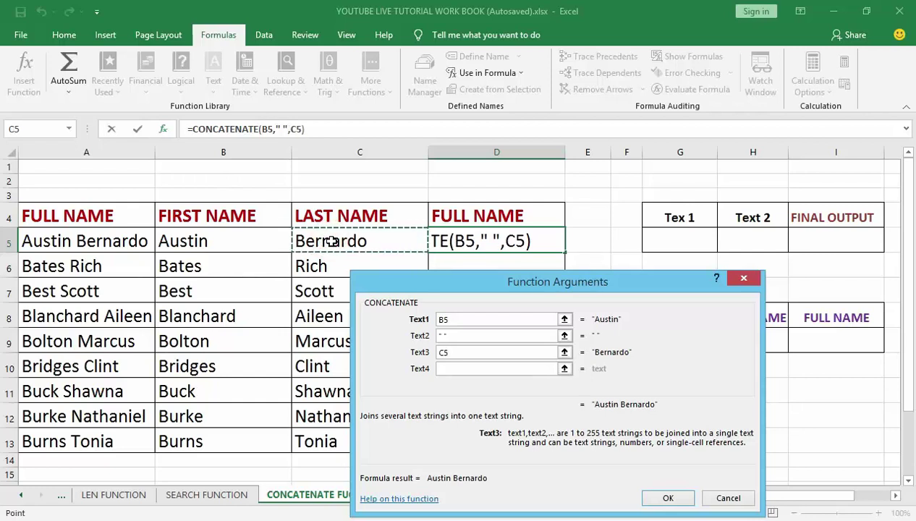
click(667, 498)
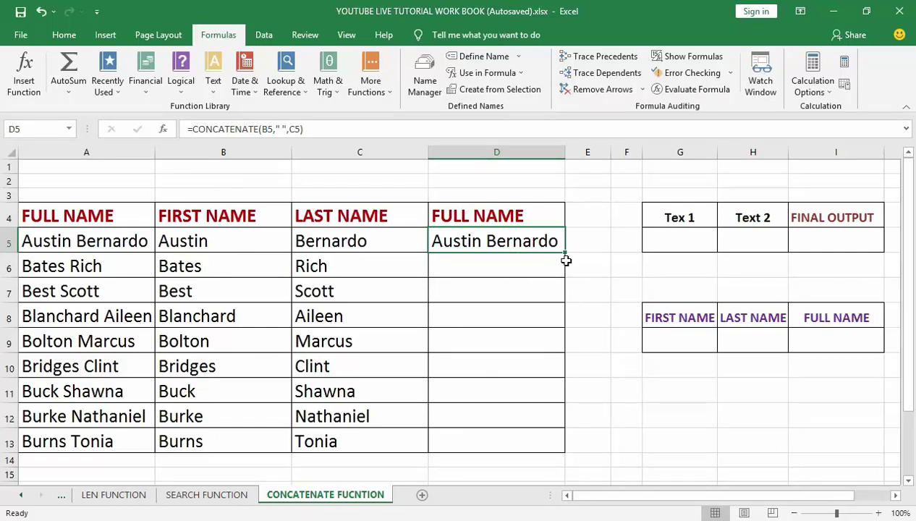
Copy D5's full-name formula down through D13.
drag(565, 252, 557, 448)
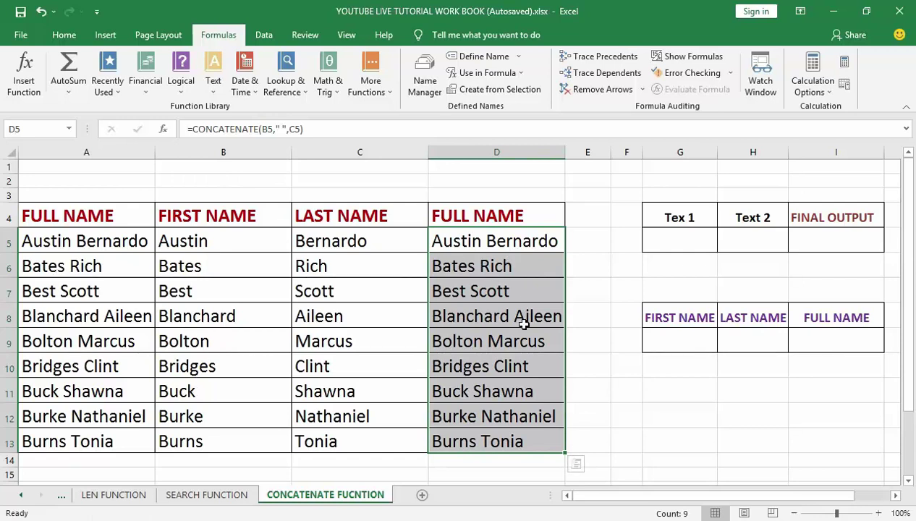
key(alt+h)
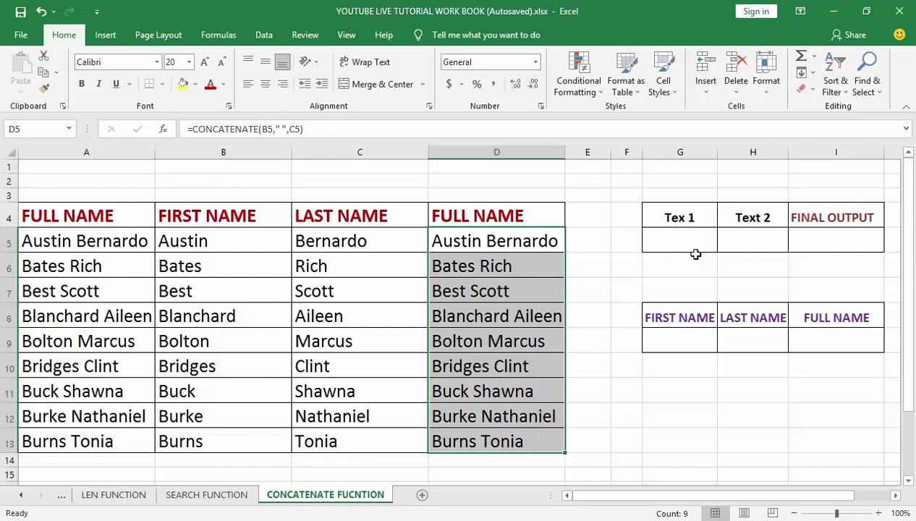
Enter 0000 in G5 under Tex 1, which Excel stores as just 0.
click(691, 243)
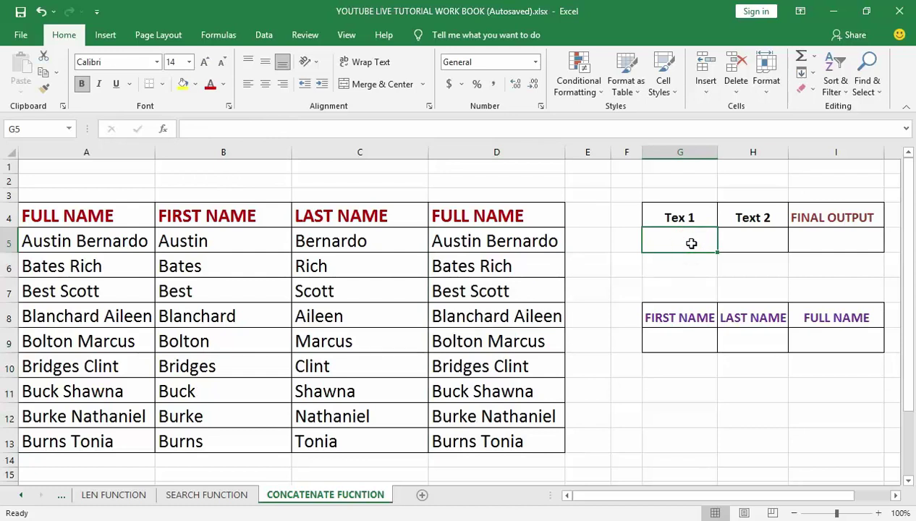
text(00000)
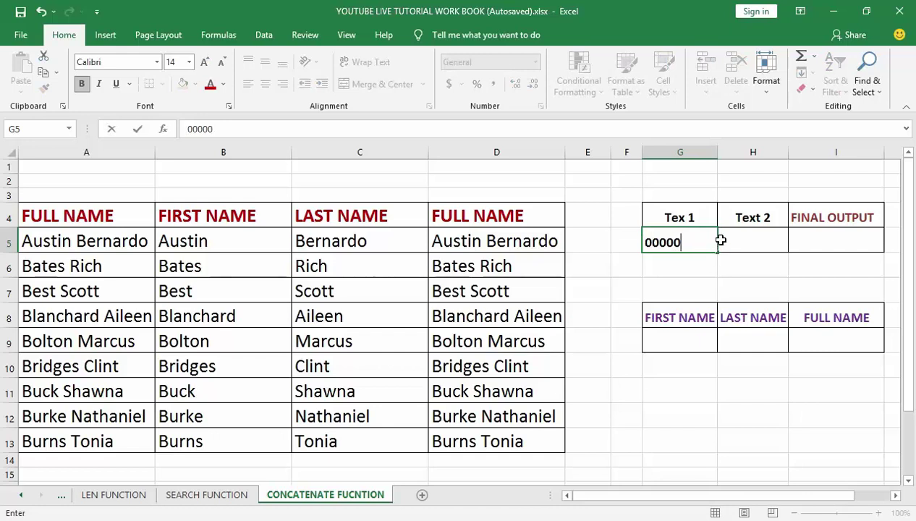
click(723, 241)
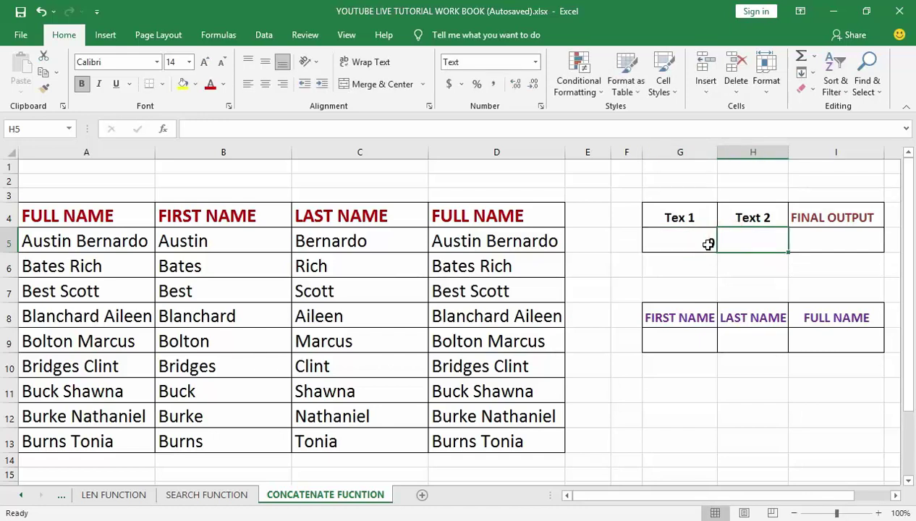
click(707, 243)
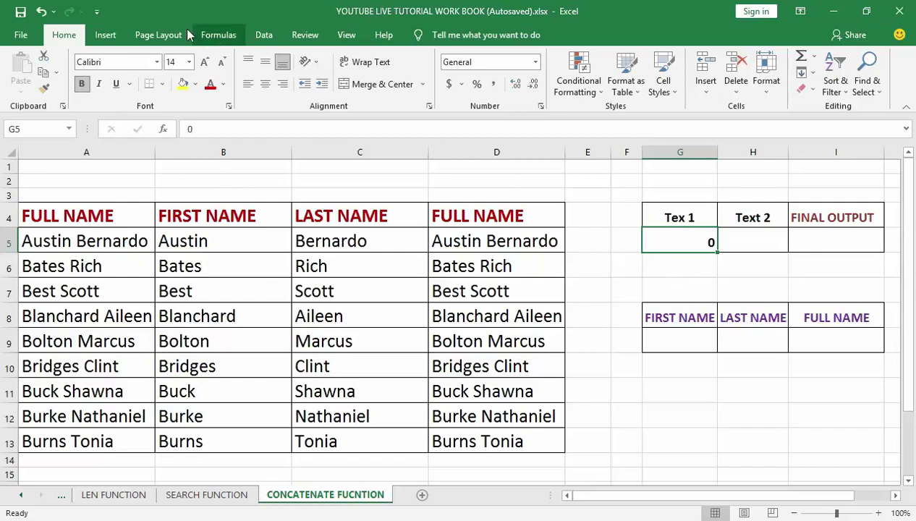
click(104, 35)
click(67, 36)
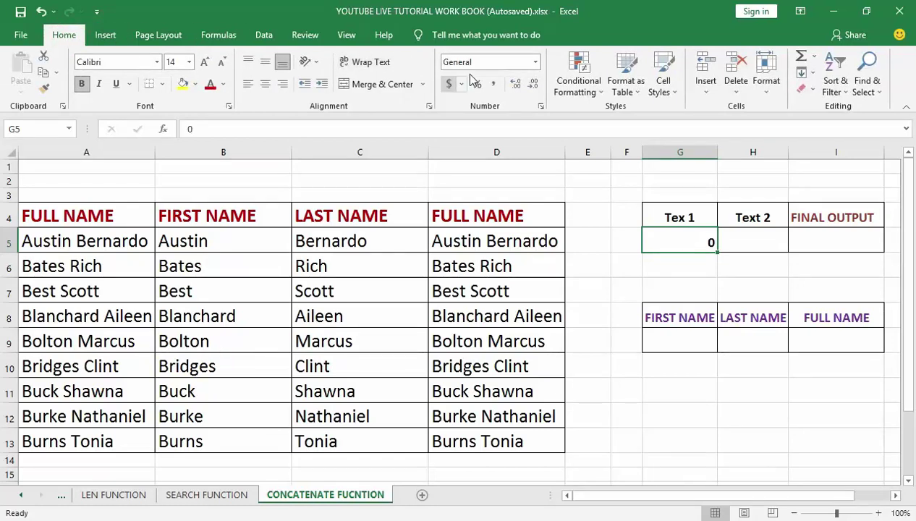
Give G5 the Text number format and start retyping the zeros in it.
click(536, 63)
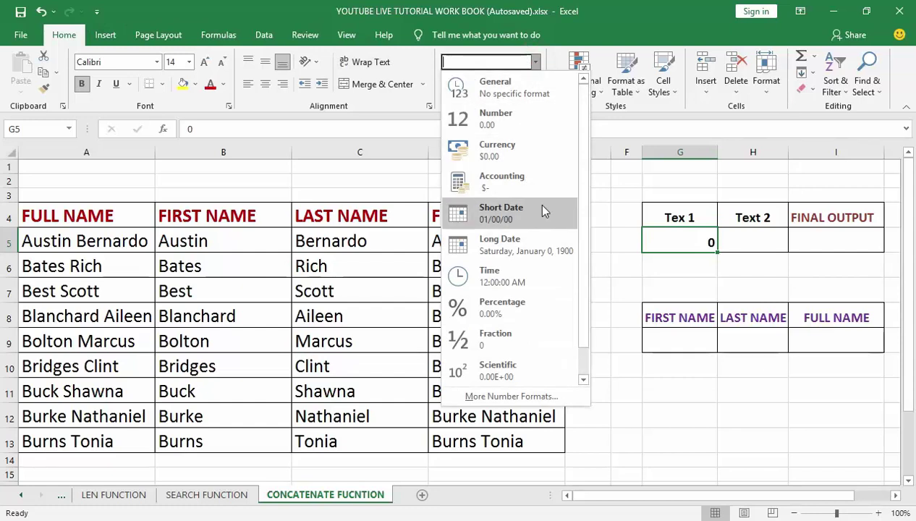
drag(579, 217, 587, 265)
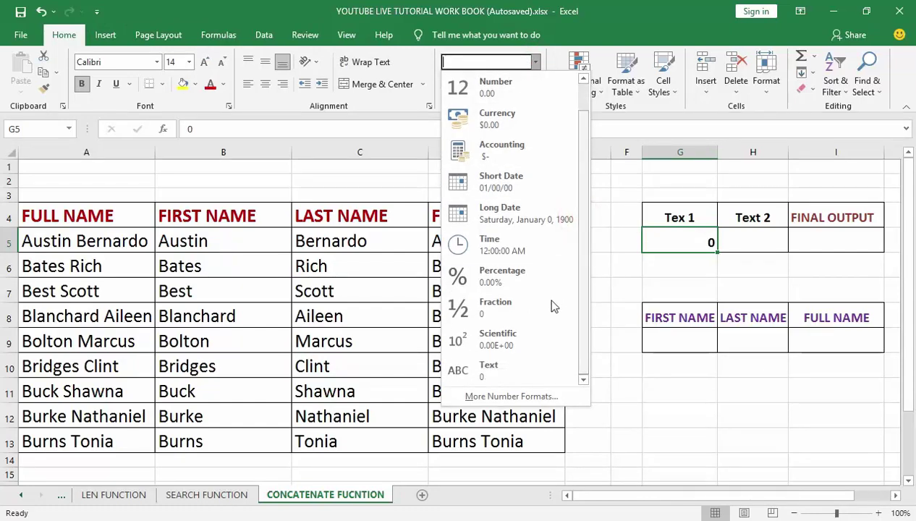
click(496, 365)
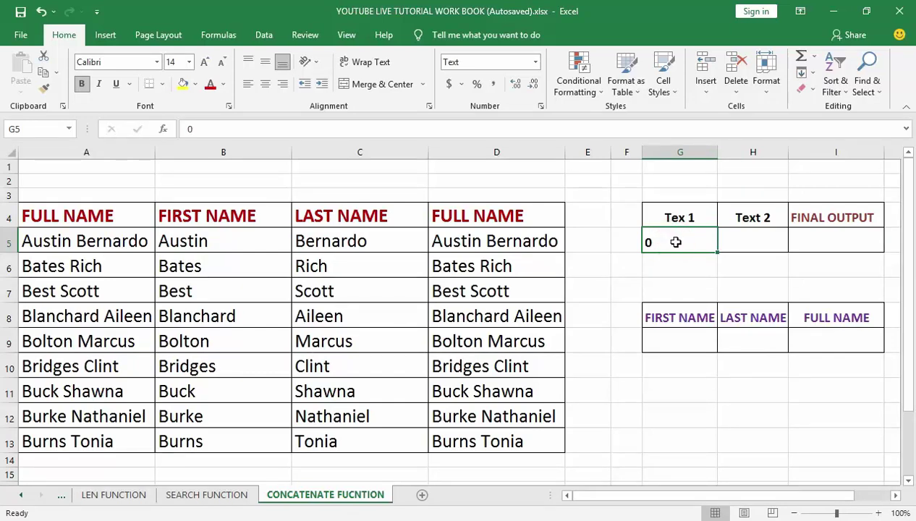
double_click(675, 242)
text(00)
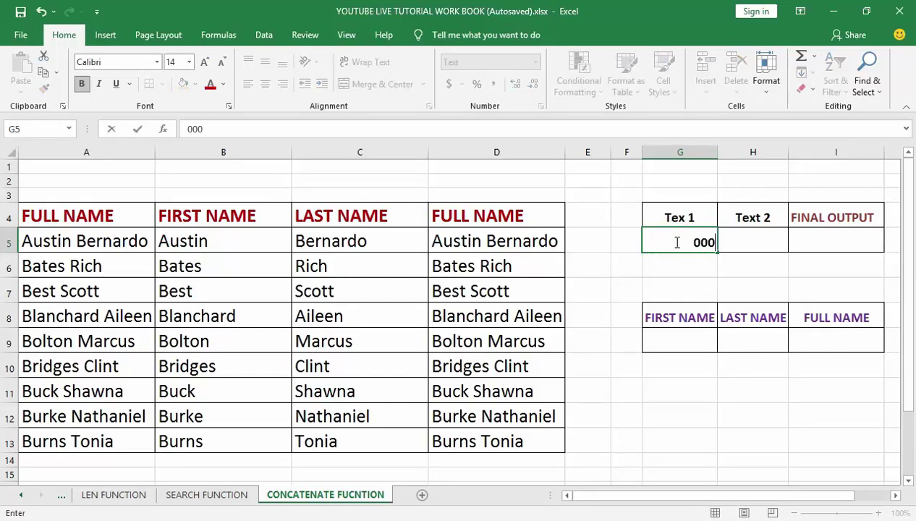
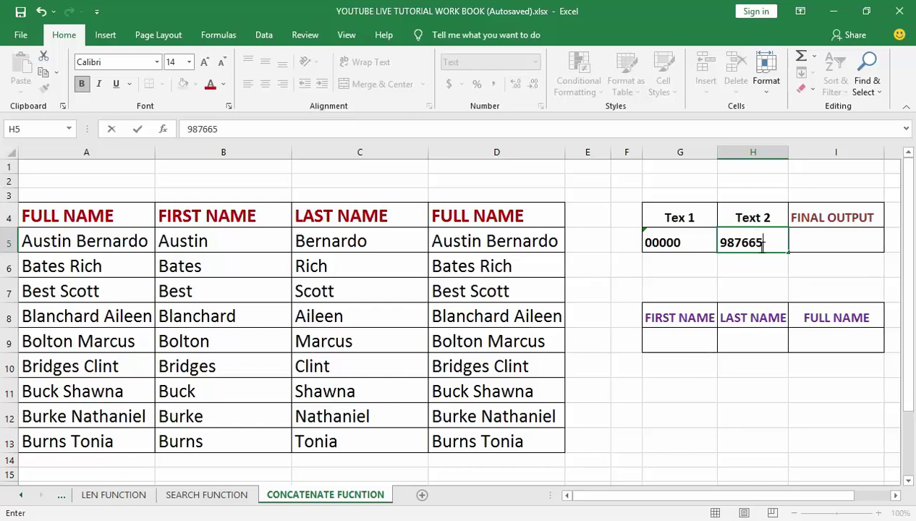
Commit 987665 as the Text 2 value in H5 and move to I5.
click(832, 237)
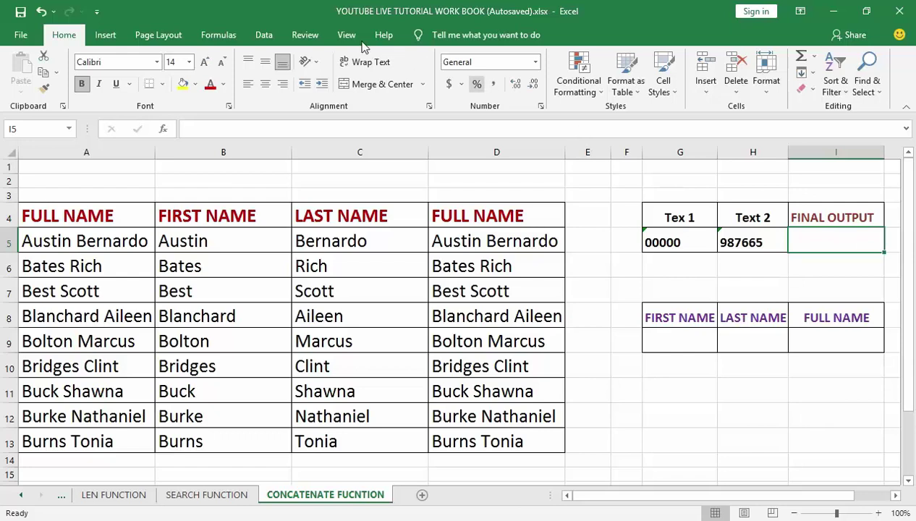
click(222, 38)
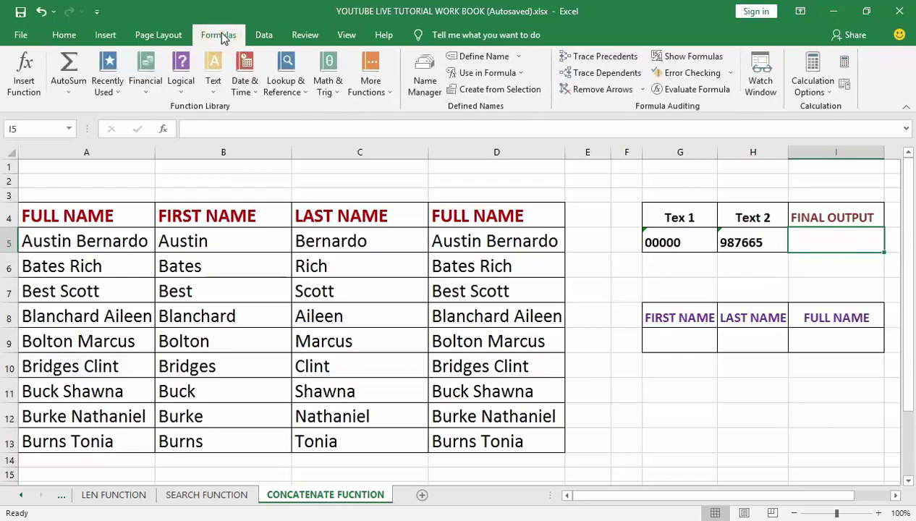
click(213, 69)
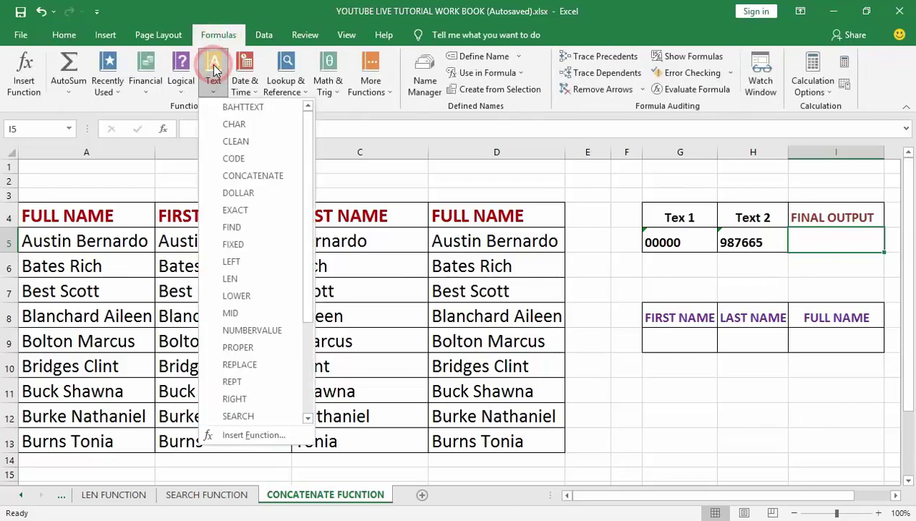
click(249, 176)
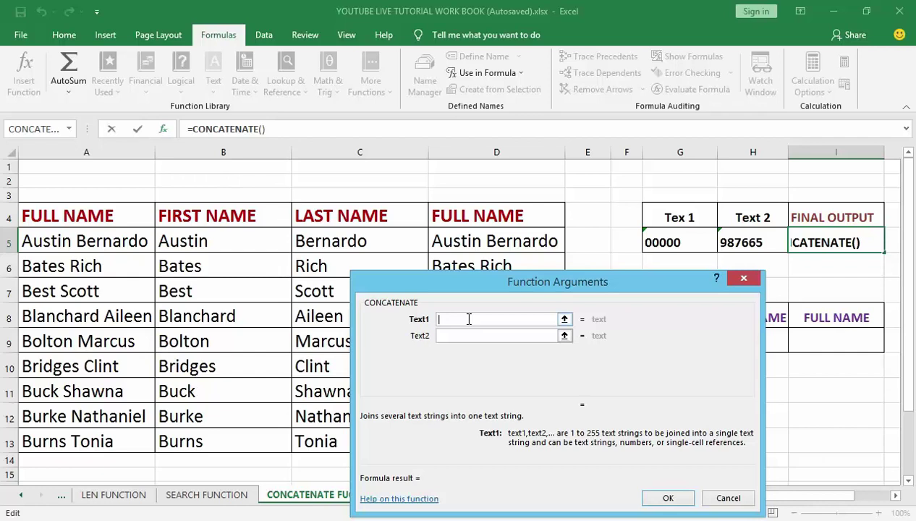
click(659, 241)
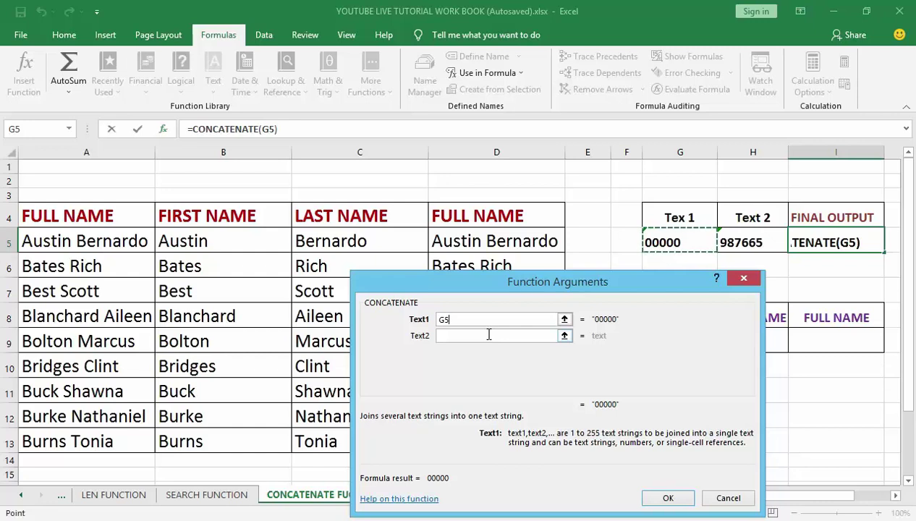
click(489, 334)
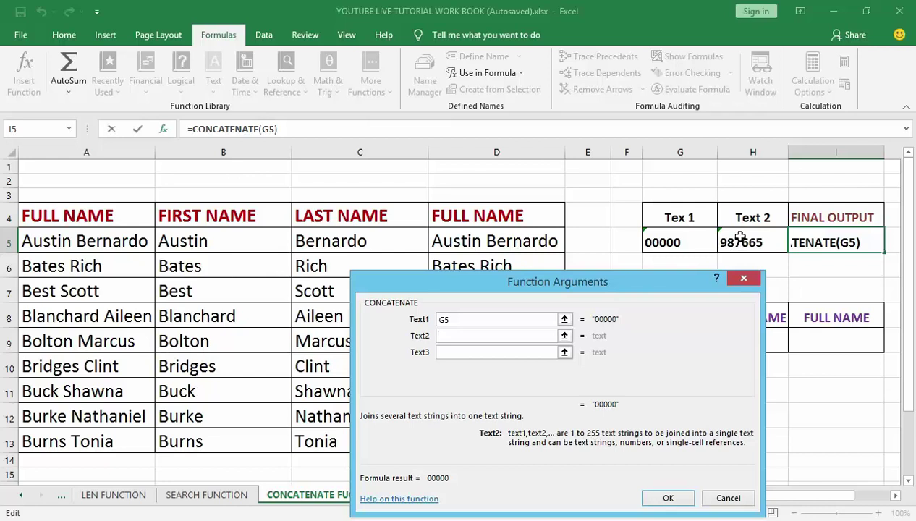
click(739, 237)
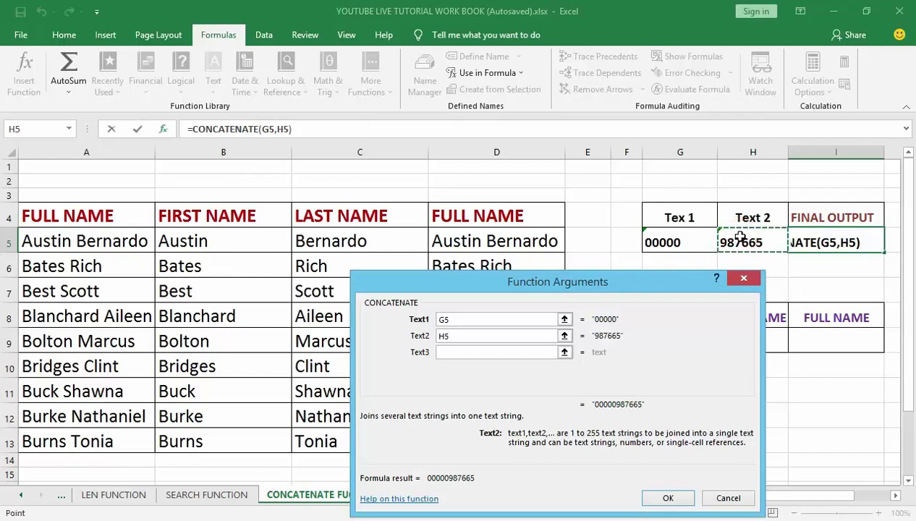
click(670, 498)
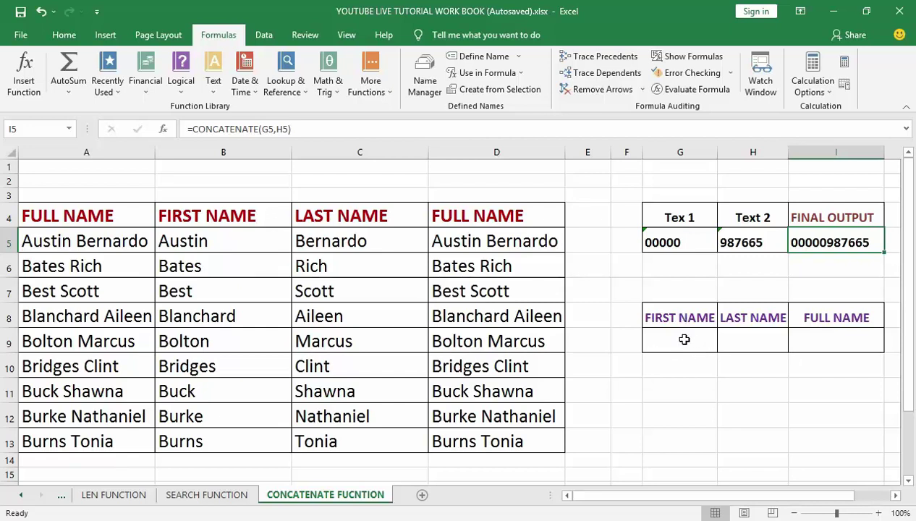
click(684, 339)
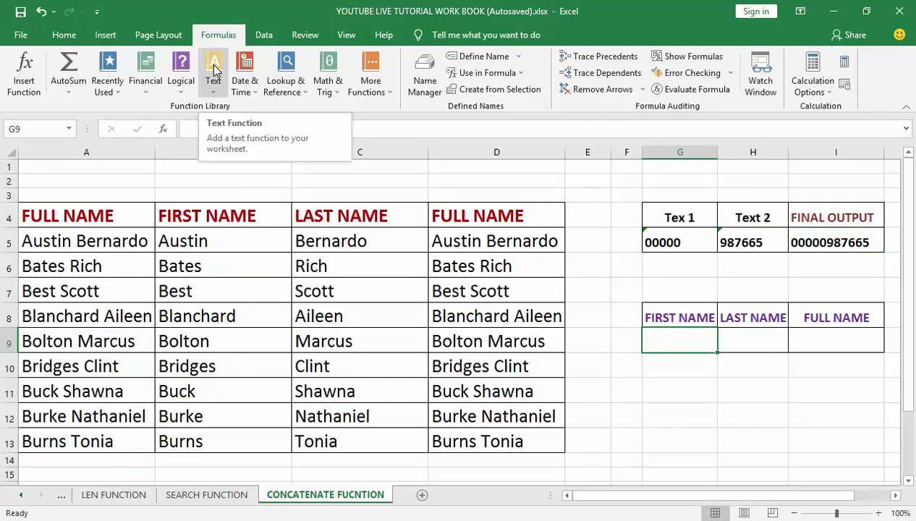
Enter the sample first name in G9.
click(646, 366)
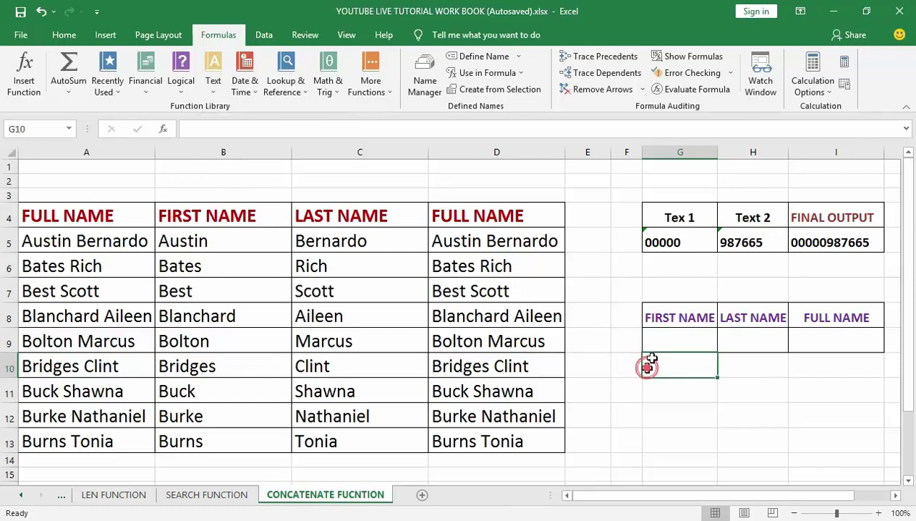
click(667, 340)
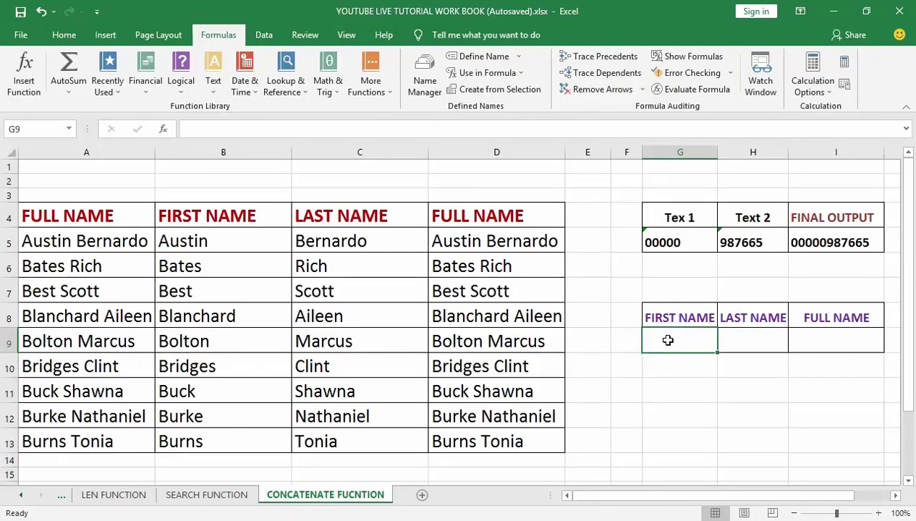
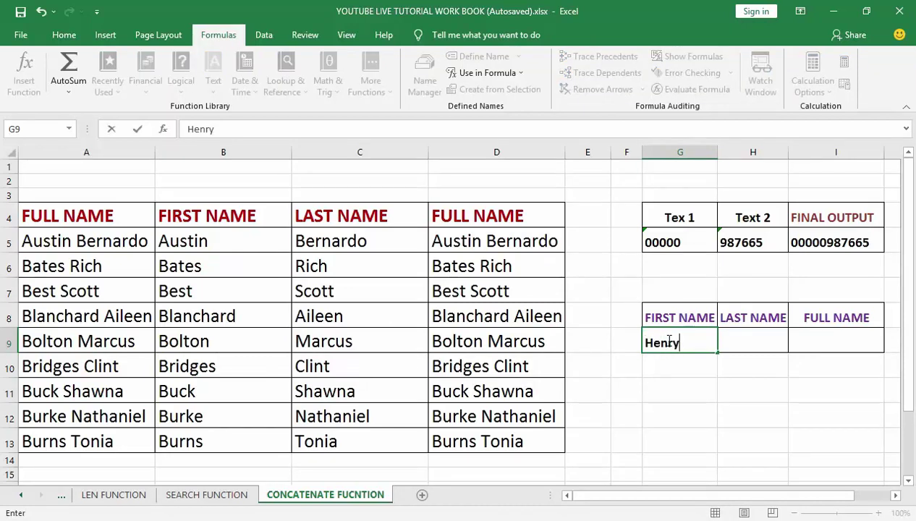
key(Tab)
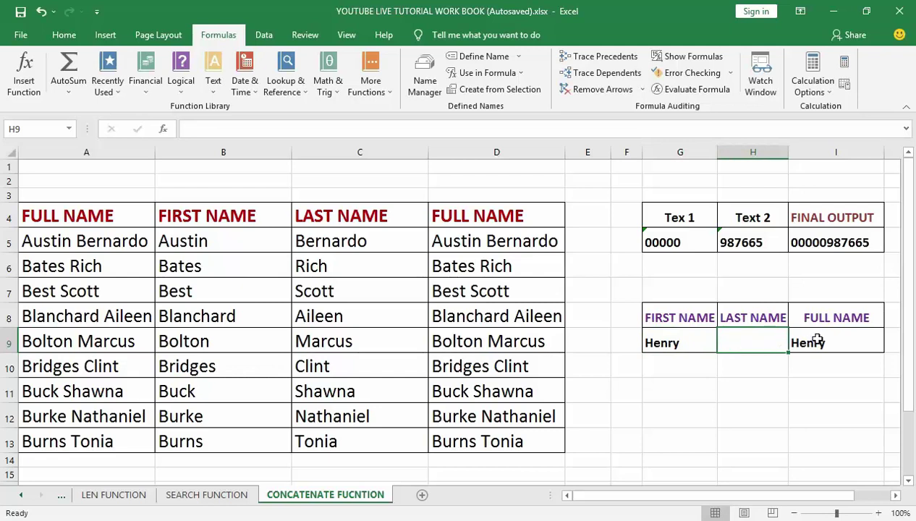
Clear the old formula from I9 and enter the sample last name in H9.
click(816, 341)
key(Delete)
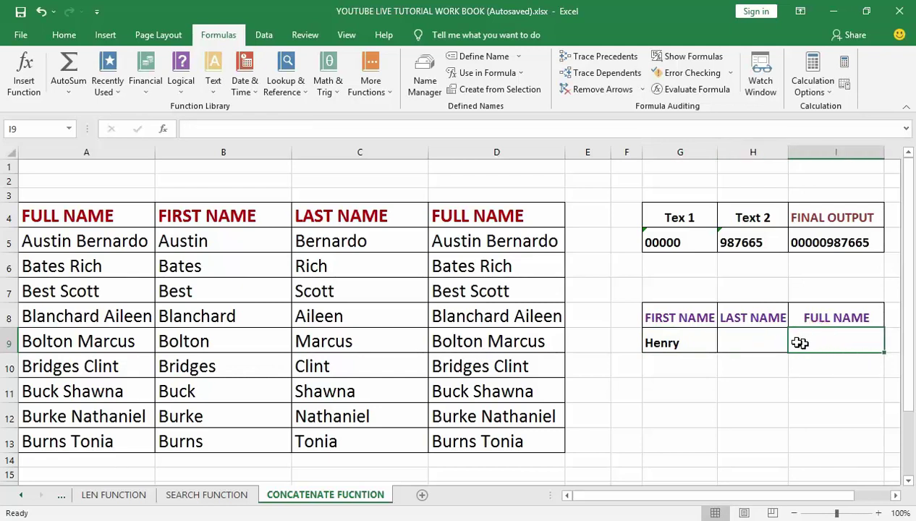
click(763, 341)
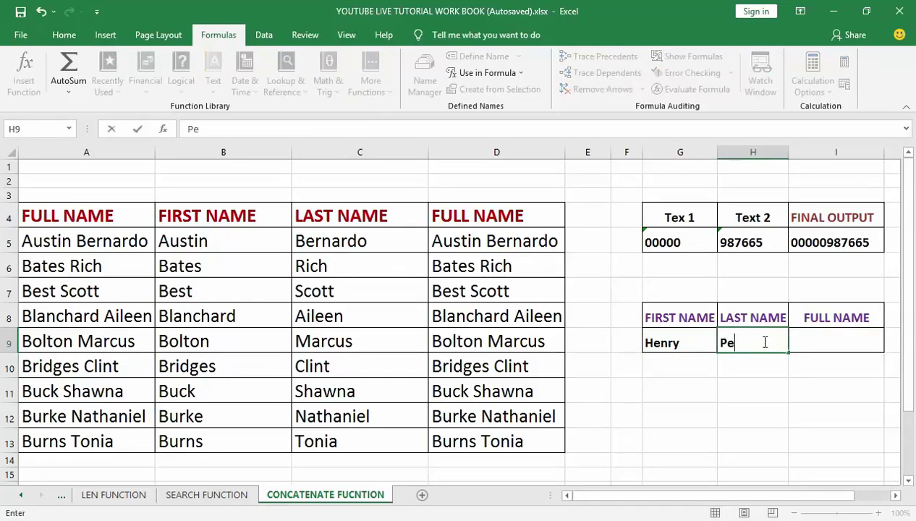
click(819, 346)
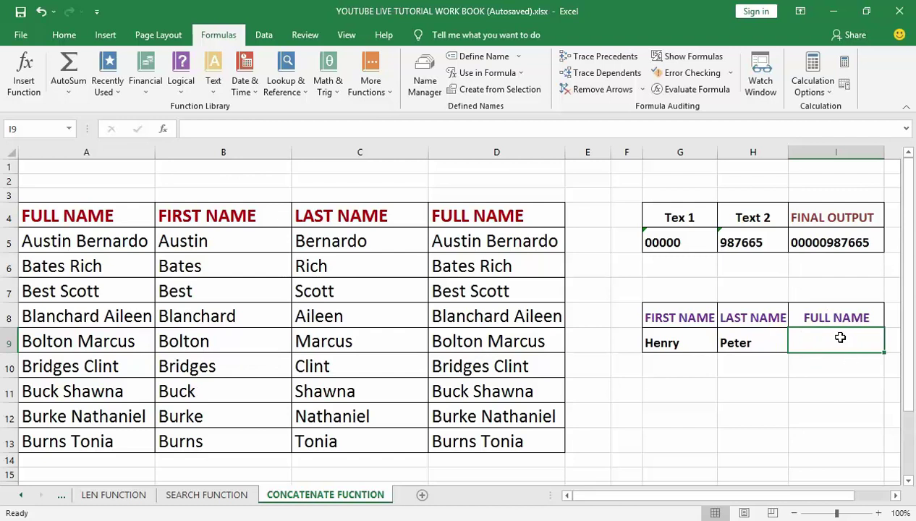
click(212, 69)
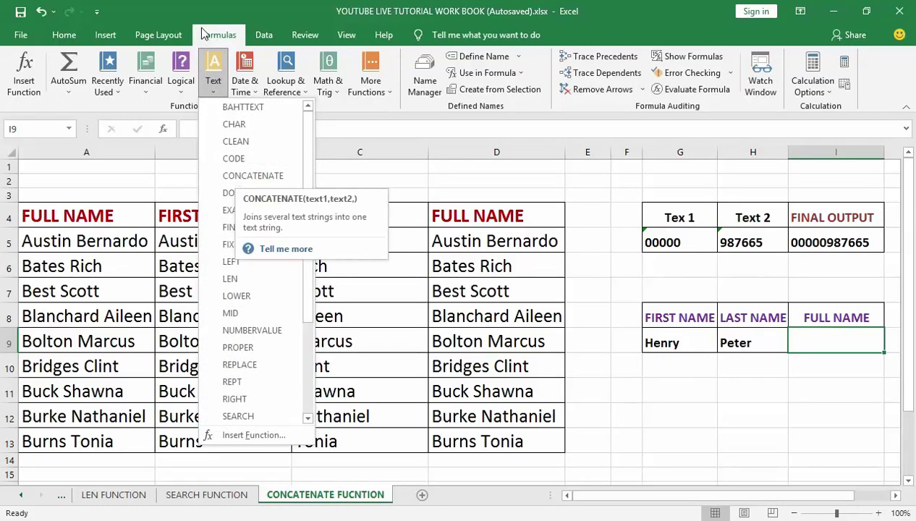
Put =CONCATENATE(G9," ",H9) in I9 to join first and last name with a space.
click(246, 175)
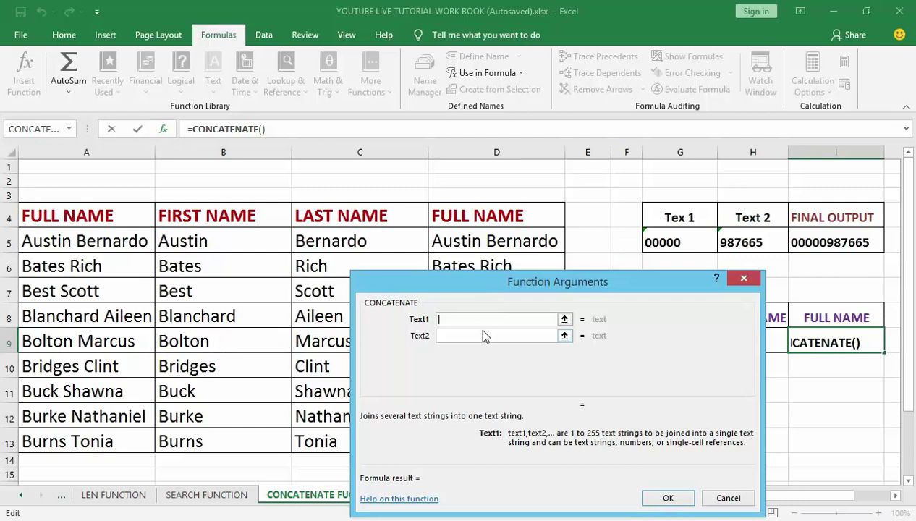
drag(513, 282, 377, 256)
click(658, 341)
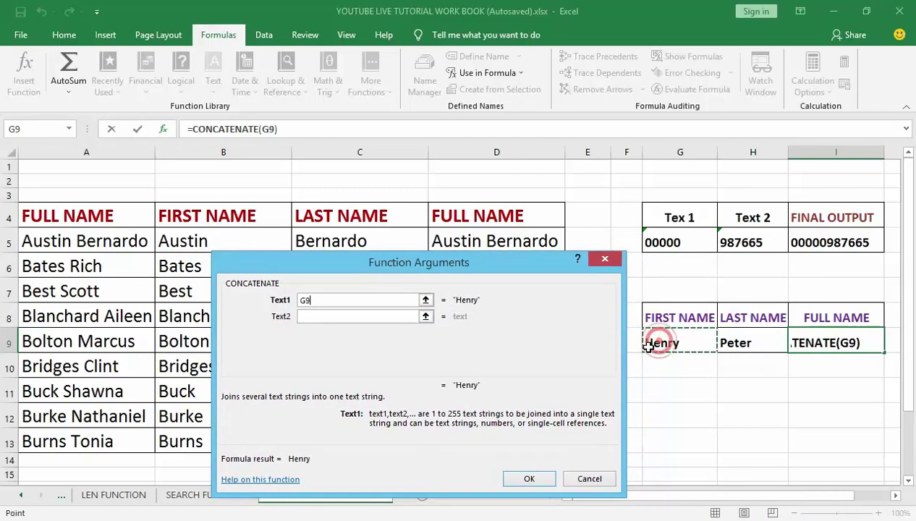
click(346, 315)
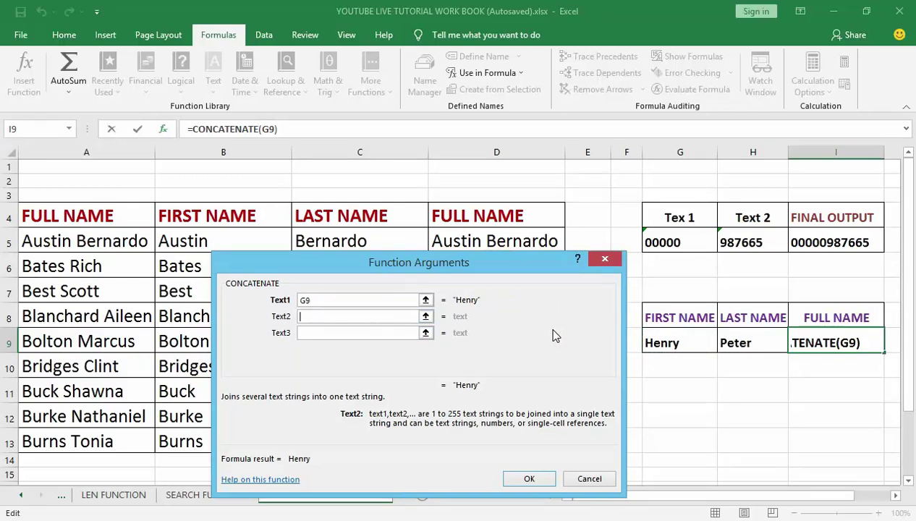
text(" ")
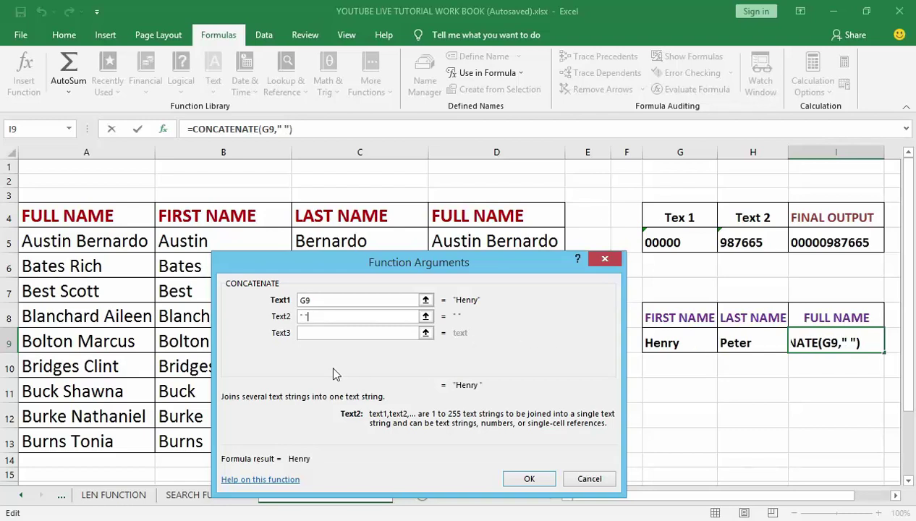
click(330, 332)
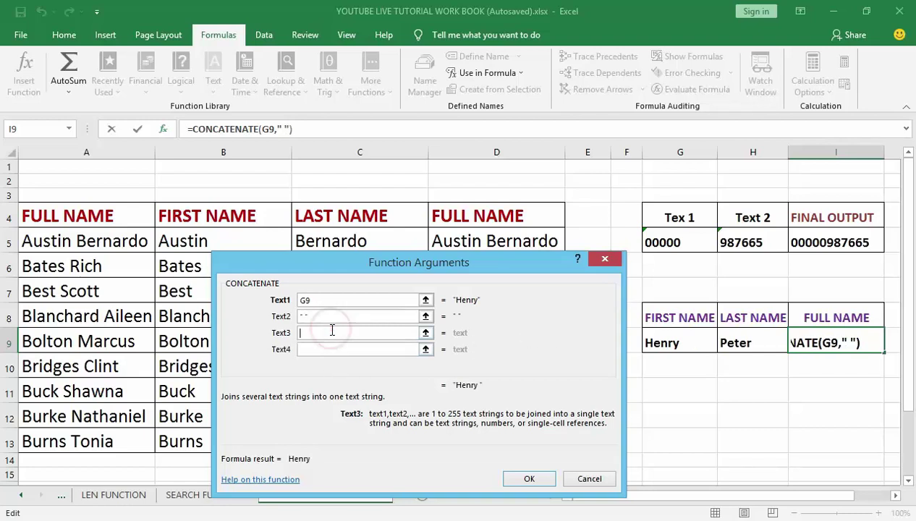
click(723, 347)
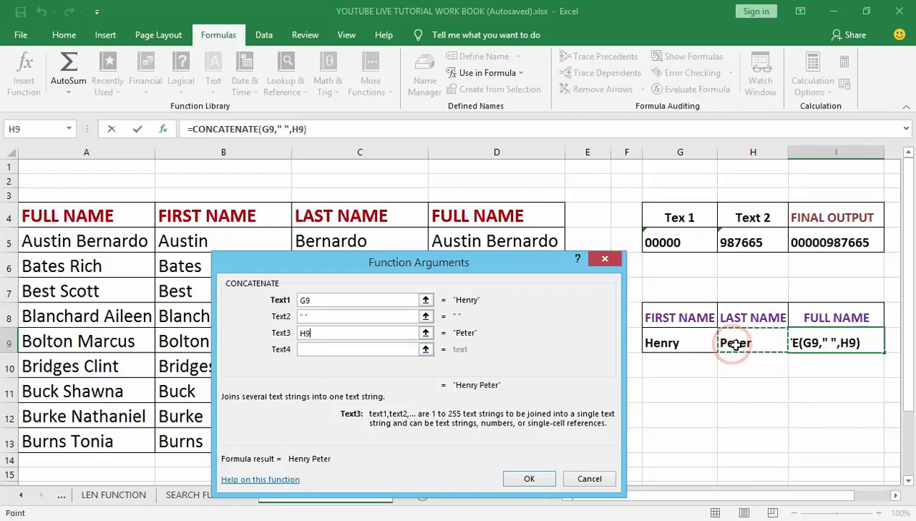
click(522, 473)
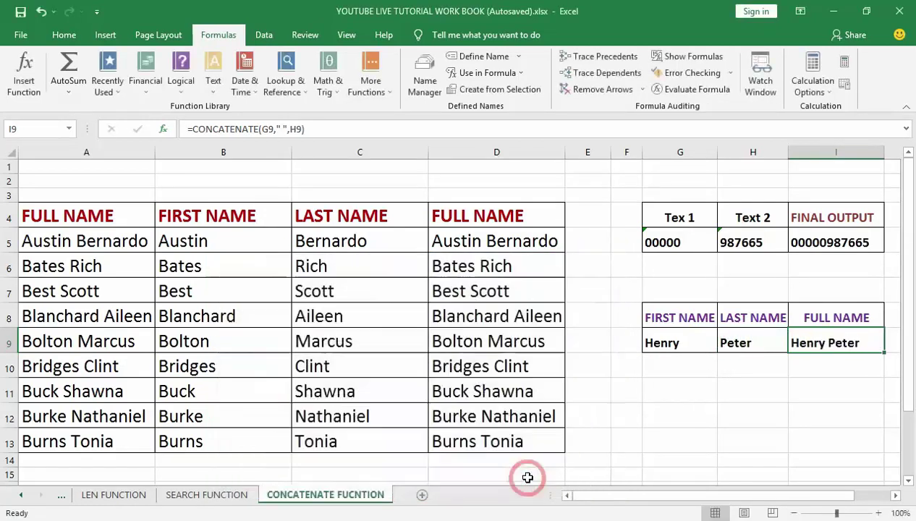